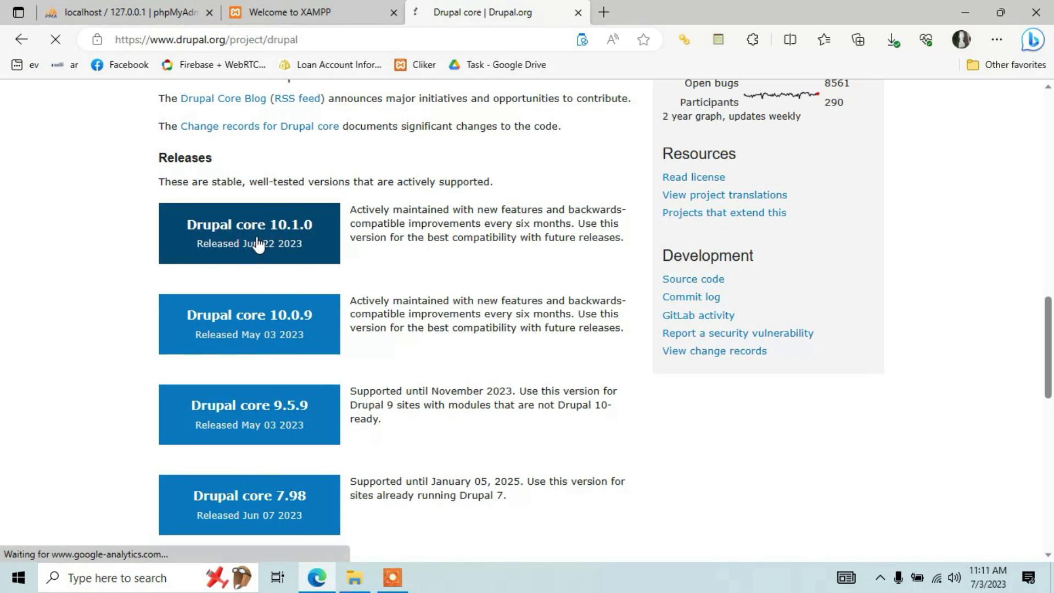
Start the zip download from the Drupal core 10.1.0 release page and cancel the duplicate download.
click(258, 243)
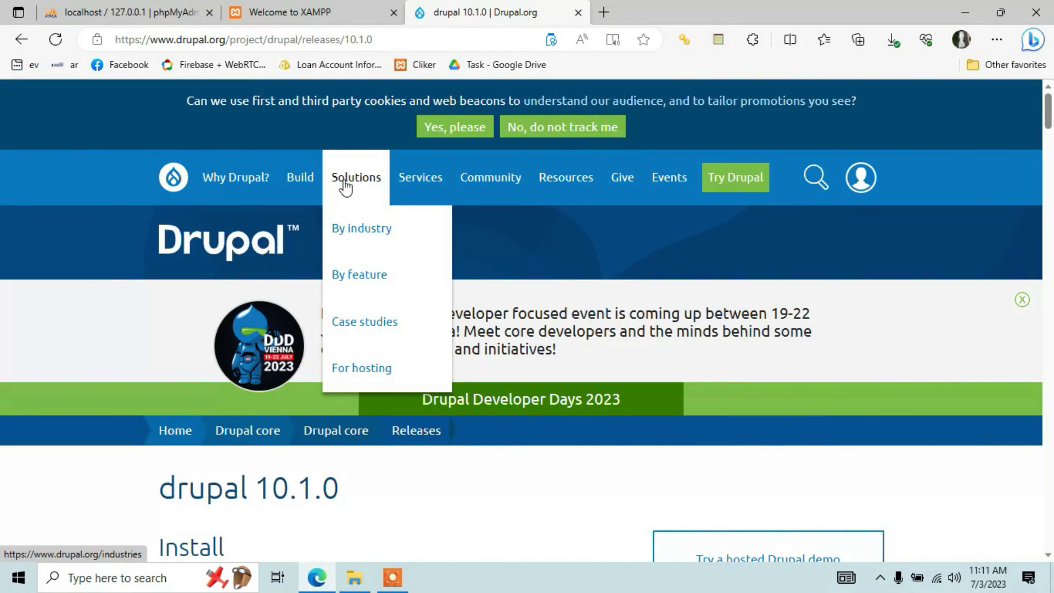
scroll(237, 318, down, 4)
scroll(237, 318, down, 8)
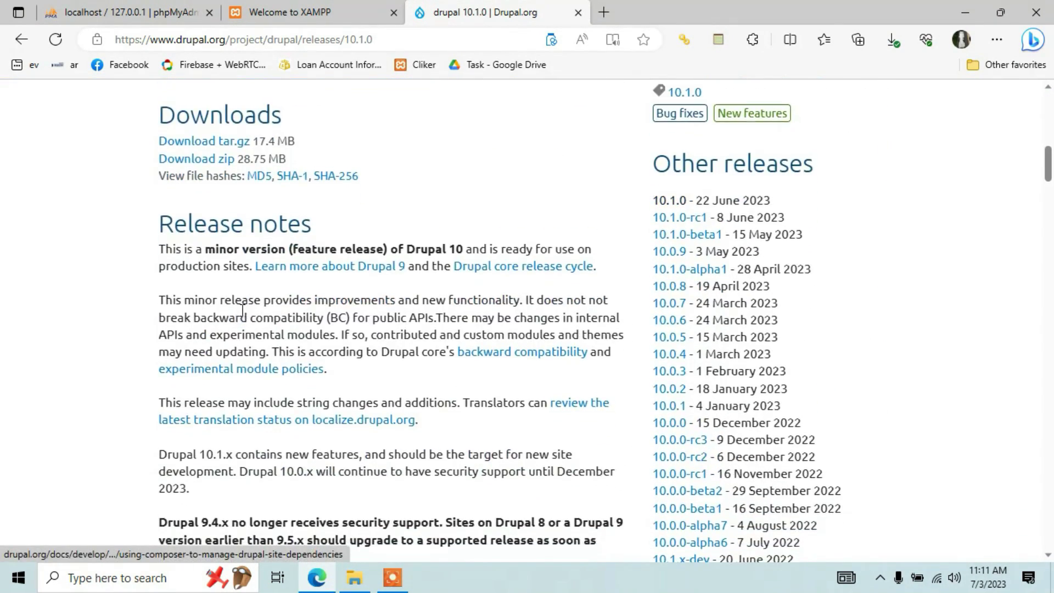
scroll(241, 316, up, 8)
scroll(242, 315, down, 4)
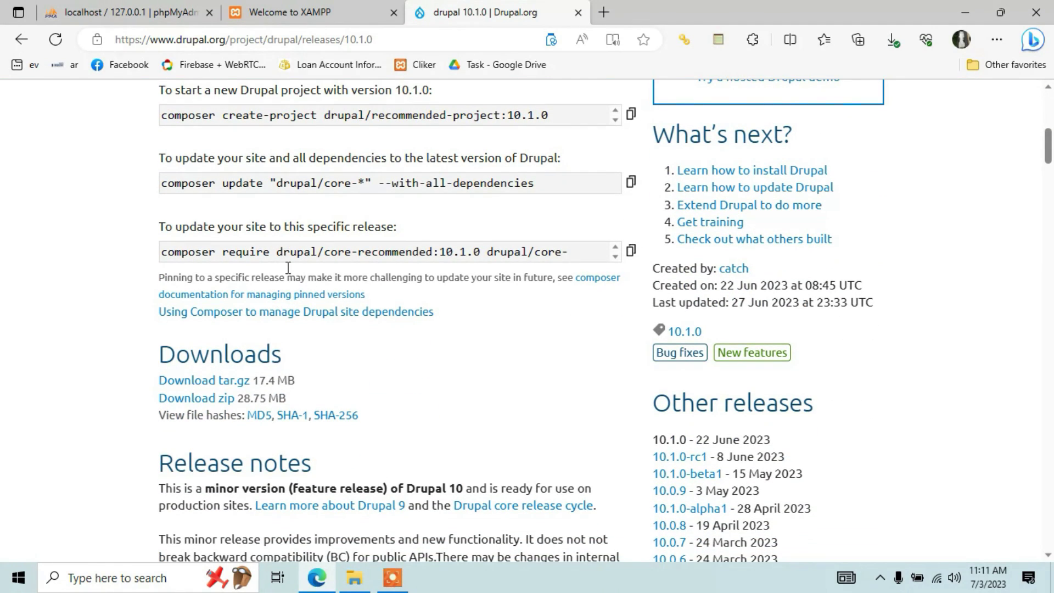
scroll(222, 137, down, 4)
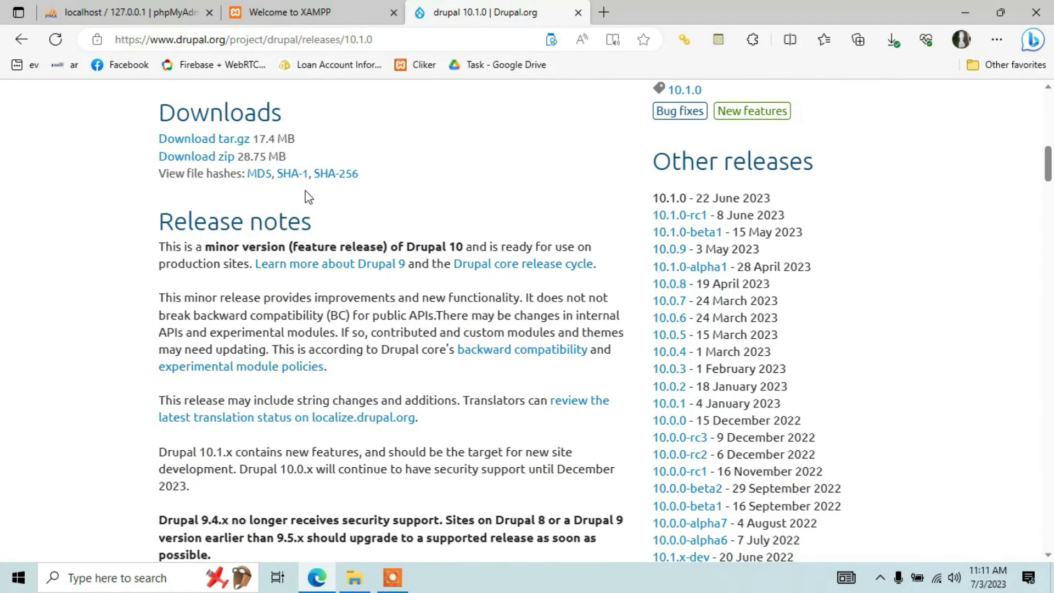
click(196, 158)
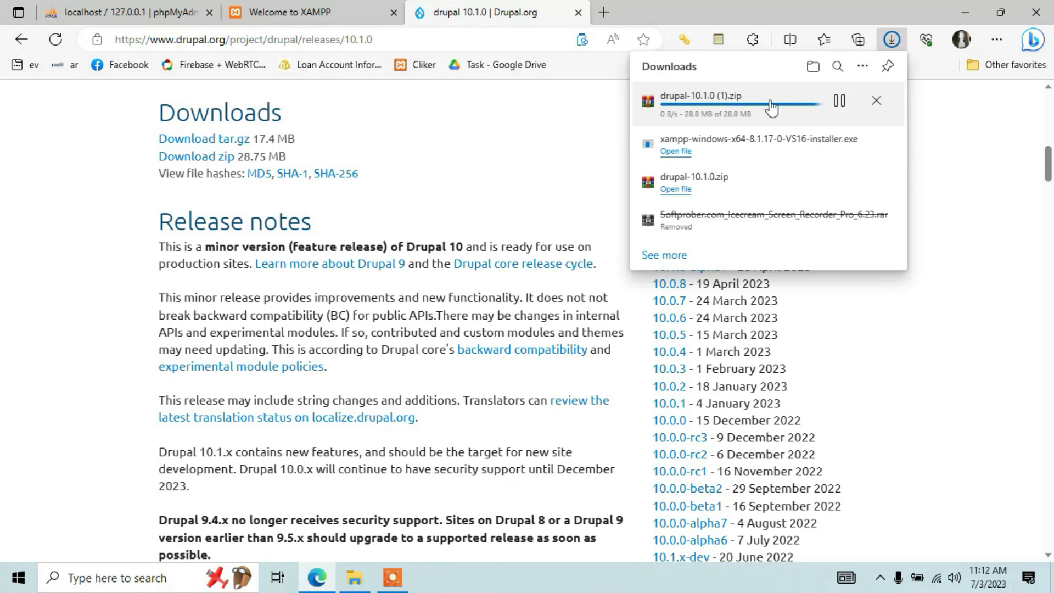
click(876, 100)
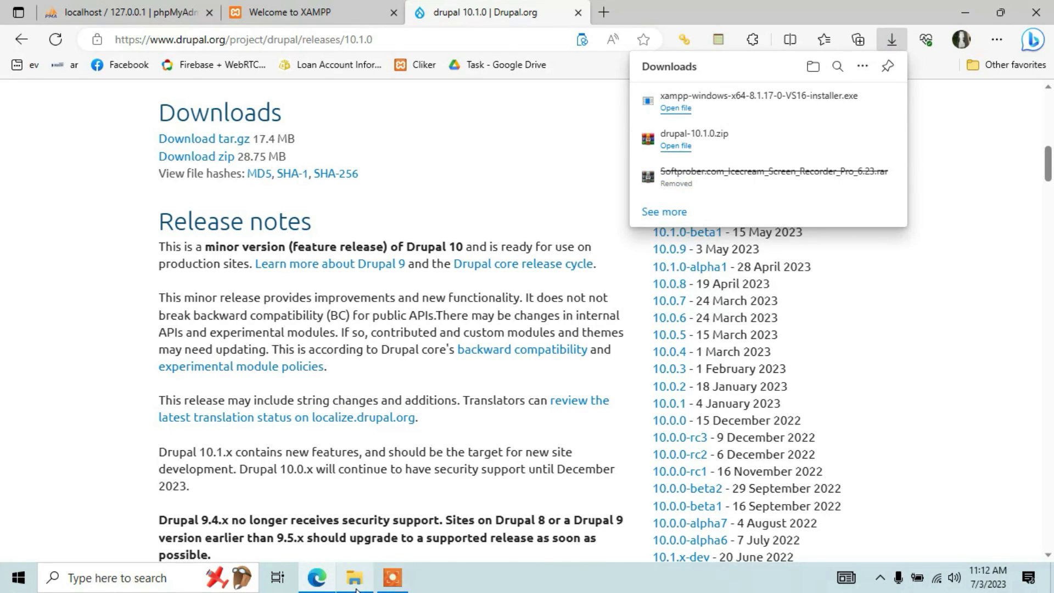
Switch to File Explorer and copy drupal-10.1.0.zip from Downloads into the htdocs folder of C:\xampp8.1.
click(354, 577)
right_click(268, 165)
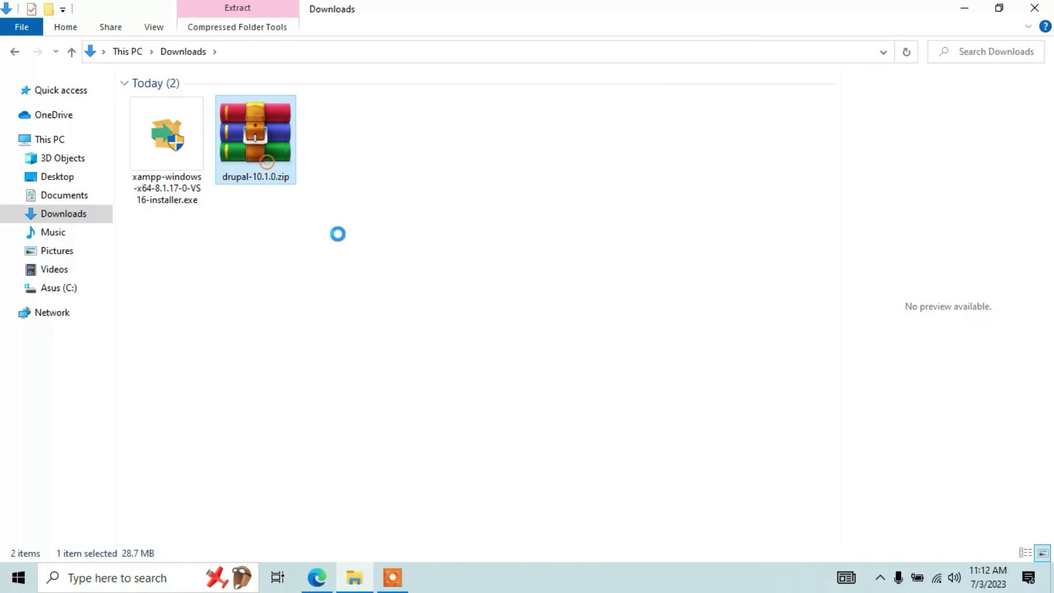
click(322, 439)
click(77, 294)
double_click(193, 394)
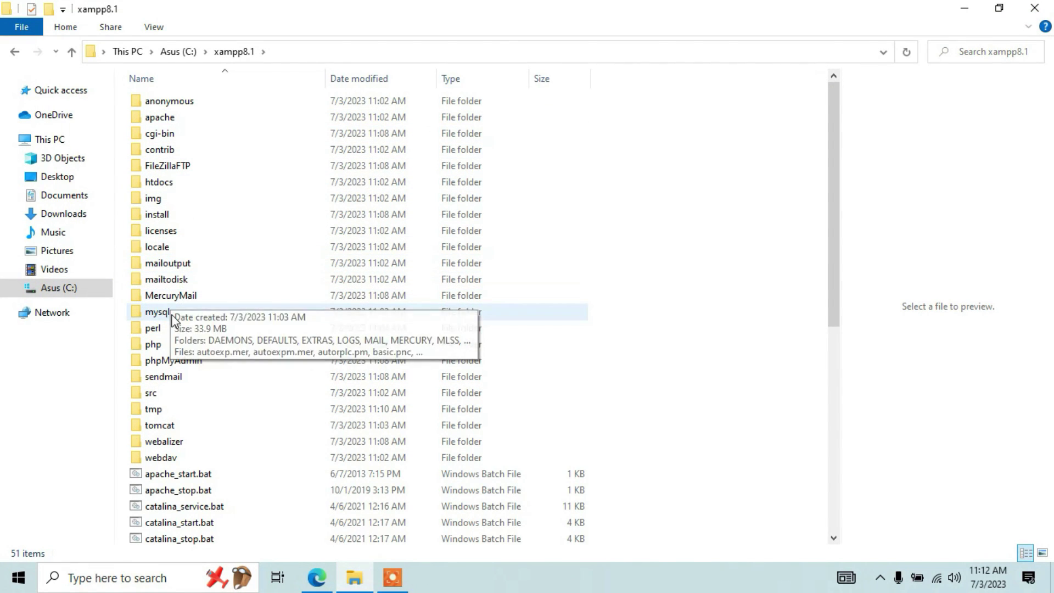
double_click(172, 186)
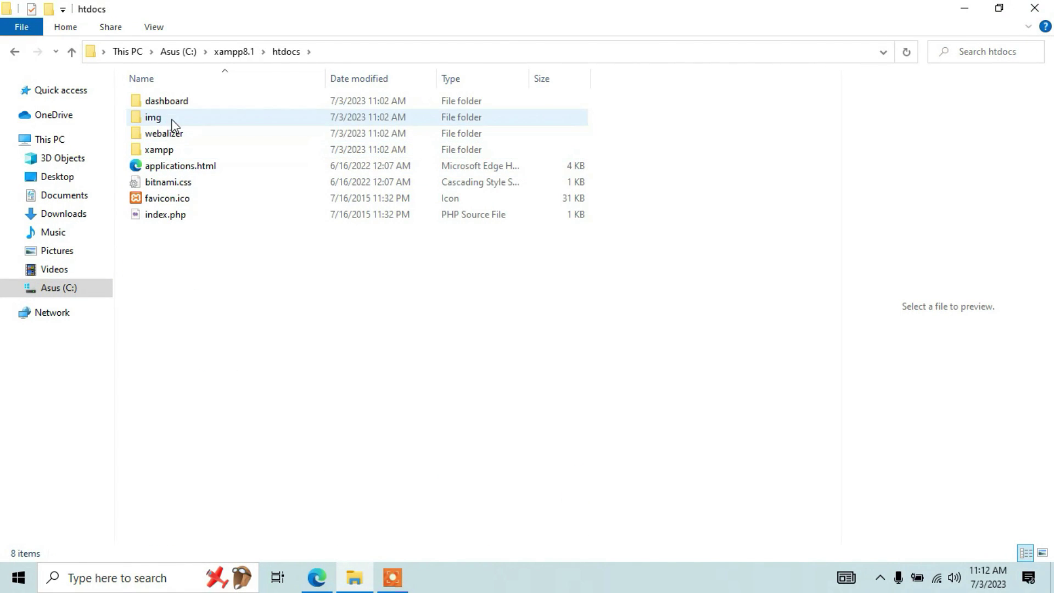
drag(197, 318, 283, 341)
right_click(282, 341)
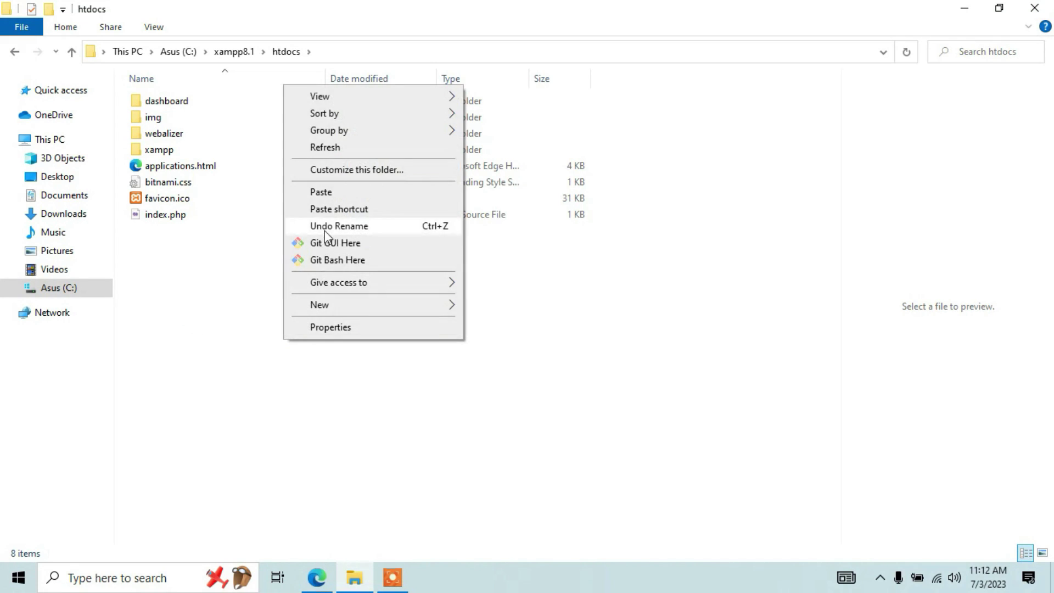
click(329, 193)
Extract drupal-10.1.0.zip inside the htdocs folder and wait for the extraction to finish.
right_click(184, 199)
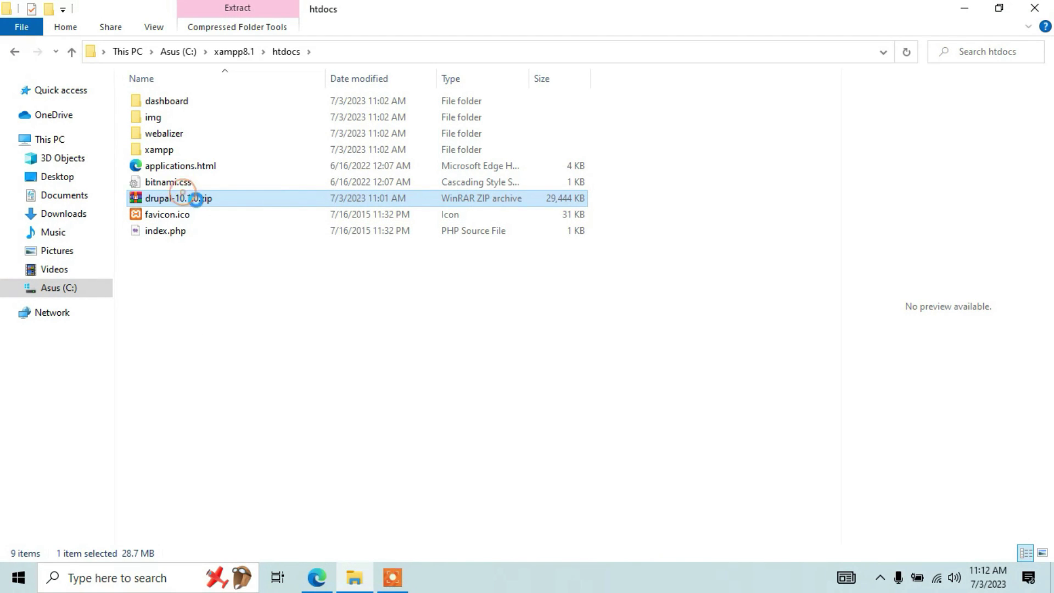
click(265, 272)
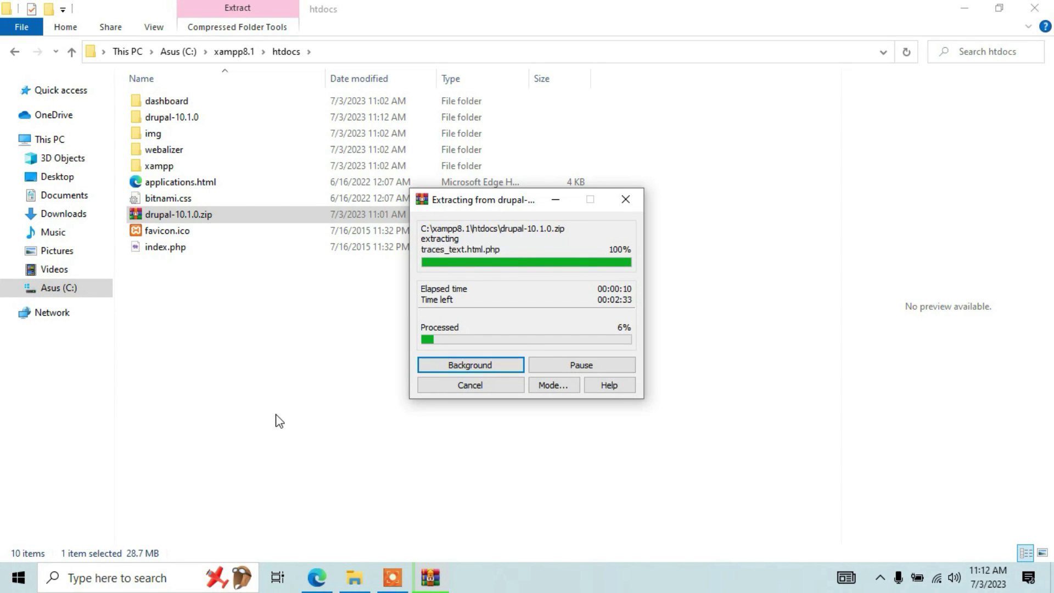
click(394, 577)
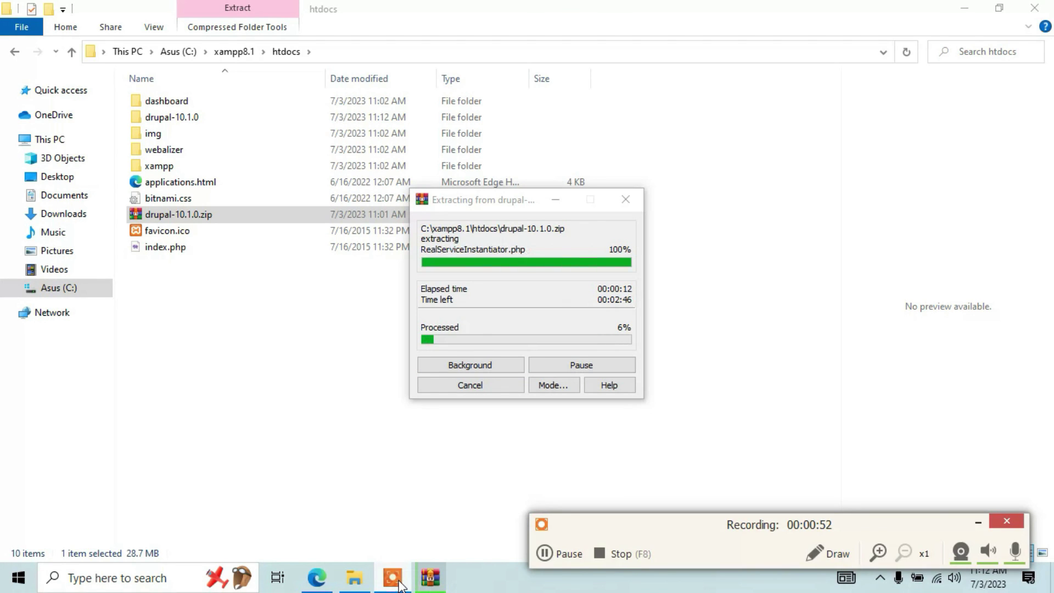
click(435, 508)
click(991, 526)
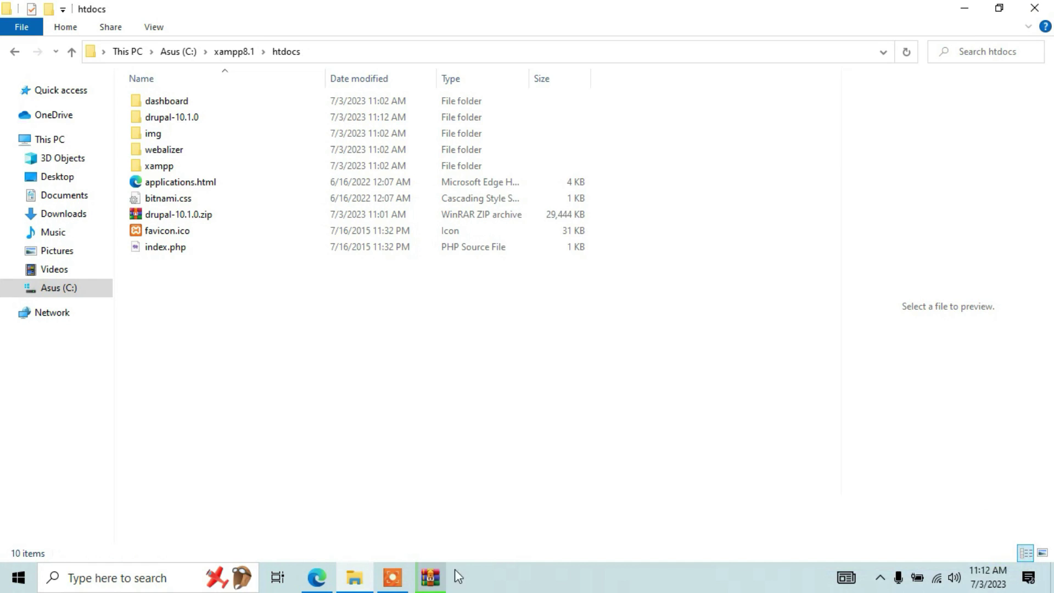
click(434, 576)
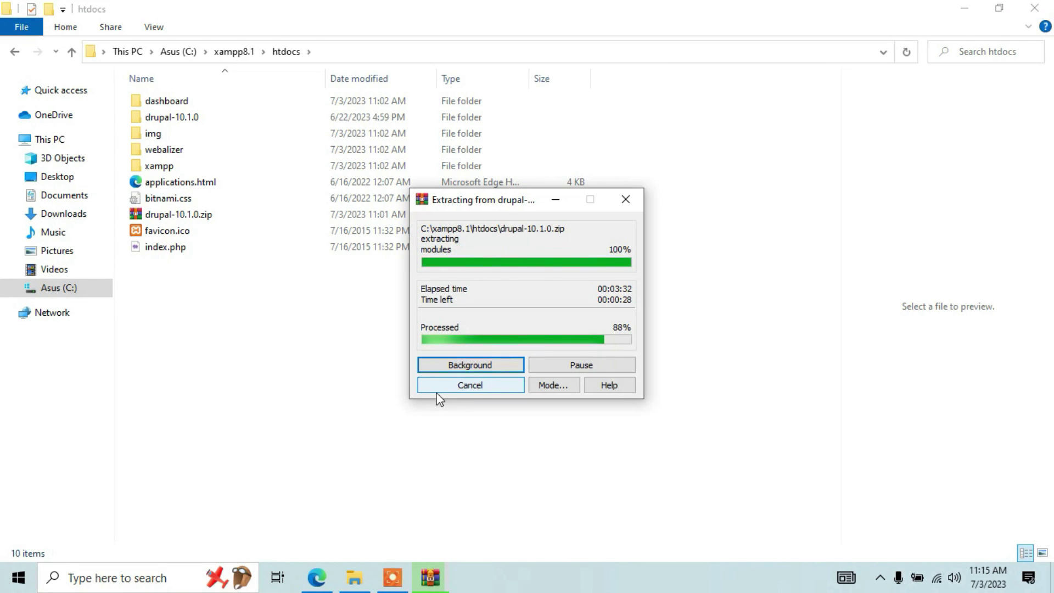
click(438, 391)
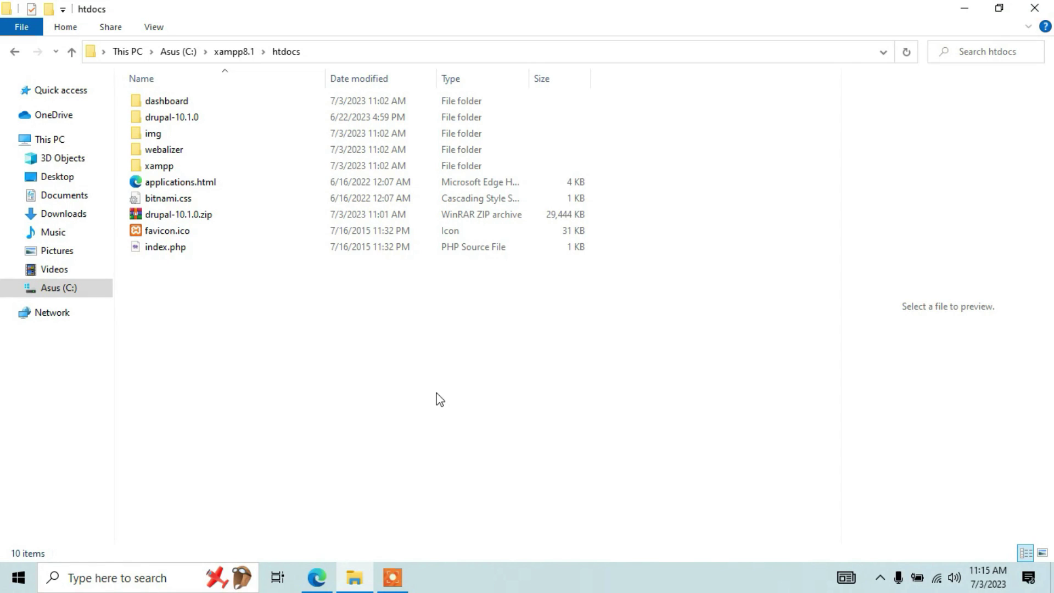
Rename the extracted drupal-10.1.0 folder as drupal10.
click(261, 124)
key(F2)
key(End)
key(BackSpace)
key(BackSpace)
key(BackSpace)
key(BackSpace)
key(BackSpace)
key(BackSpace)
key(BackSpace)
text(19)
key(BackSpace)
text(0)
key(Return)
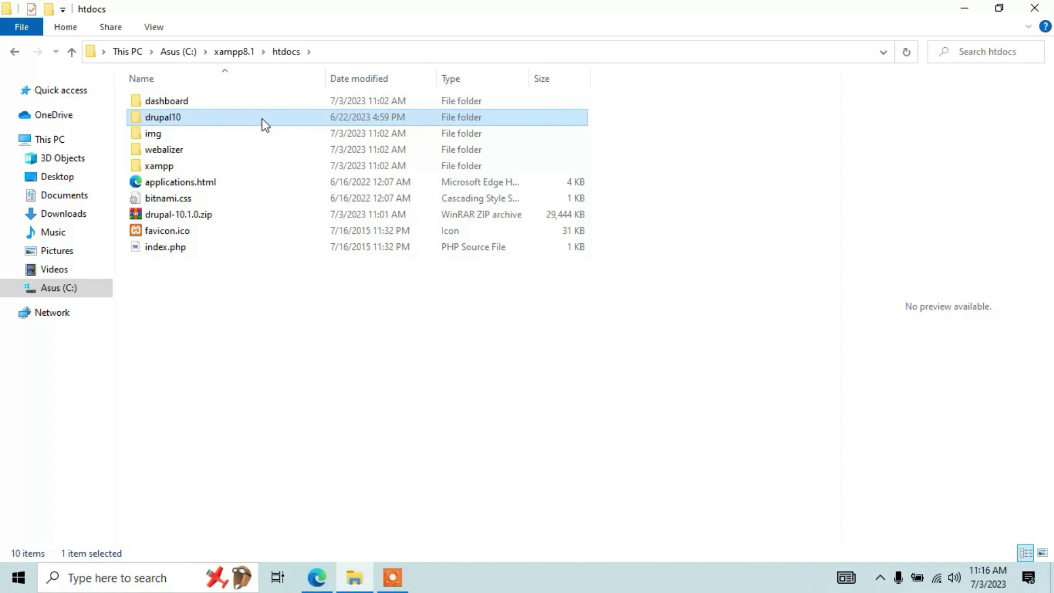
Switch to Edge and load localhost/drupal10 in a new browser tab.
click(321, 583)
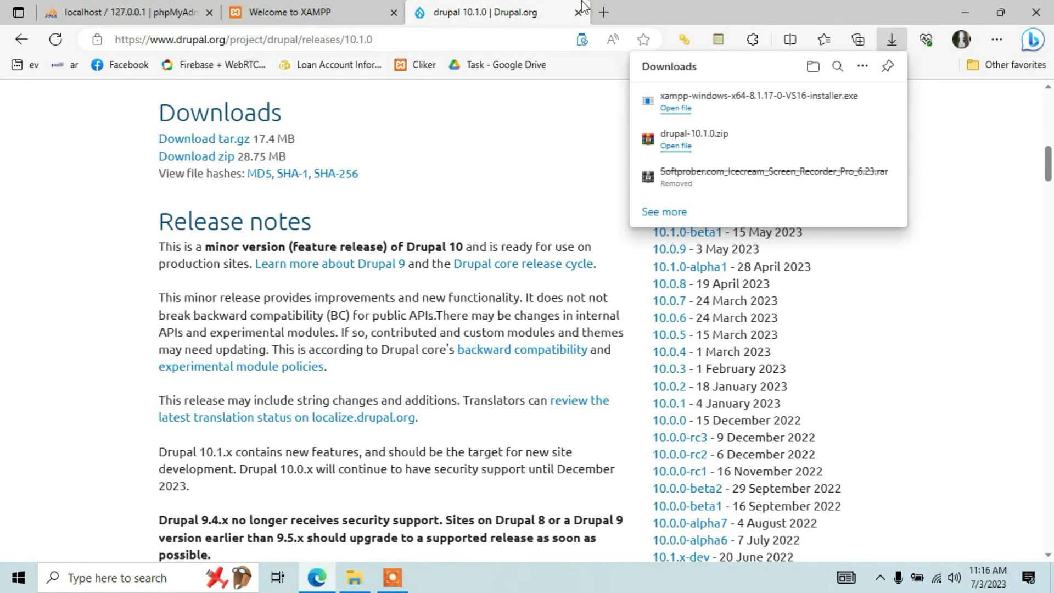
click(604, 13)
text(l)
key(End)
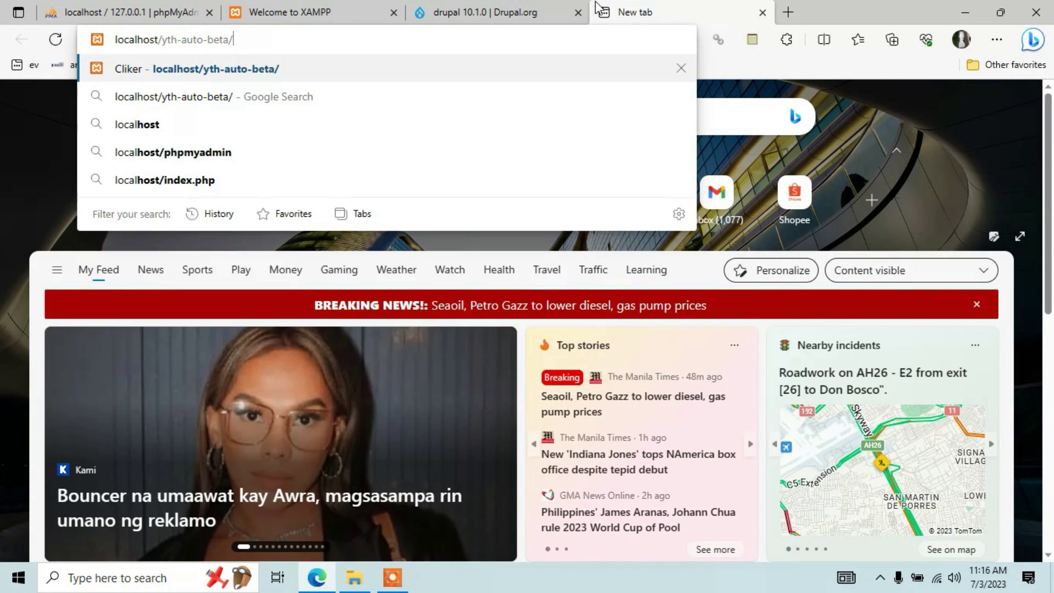
key(BackSpace)
key(BackSpace)
key(BackSpace)
key(BackSpace)
key(BackSpace)
key(BackSpace)
key(BackSpace)
key(BackSpace)
key(BackSpace)
key(BackSpace)
key(BackSpace)
key(BackSpace)
key(BackSpace)
key(BackSpace)
text(drupal10)
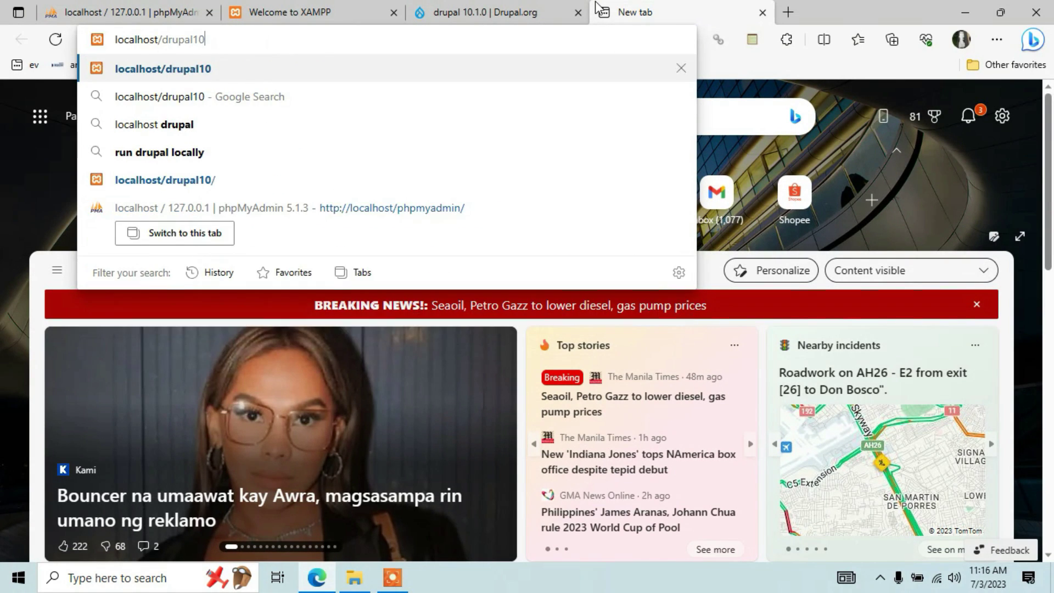
key(Return)
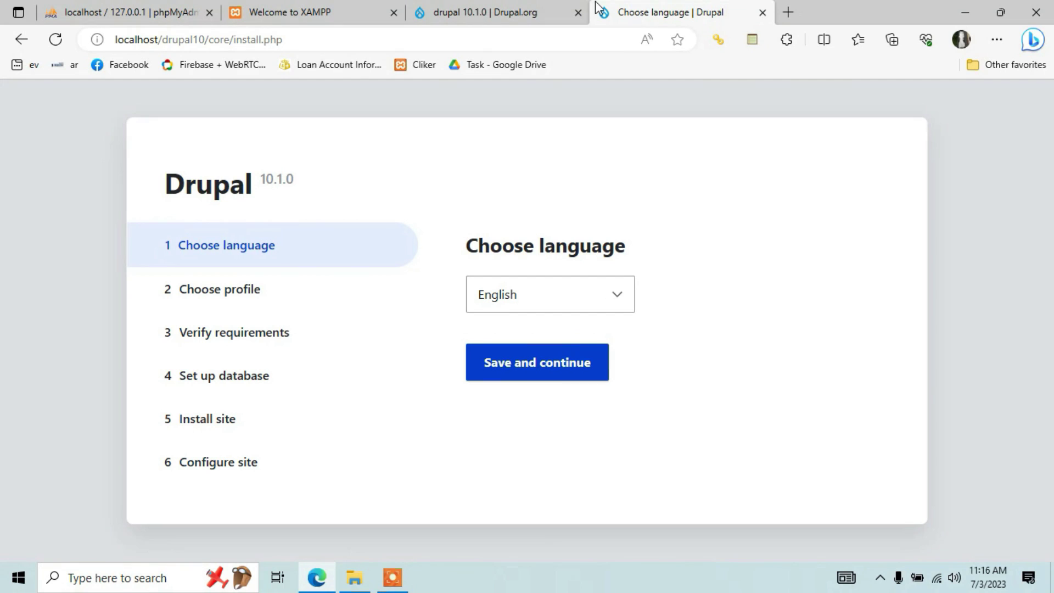
Continue the Drupal installation with English as the language and the Standard installation profile.
click(546, 371)
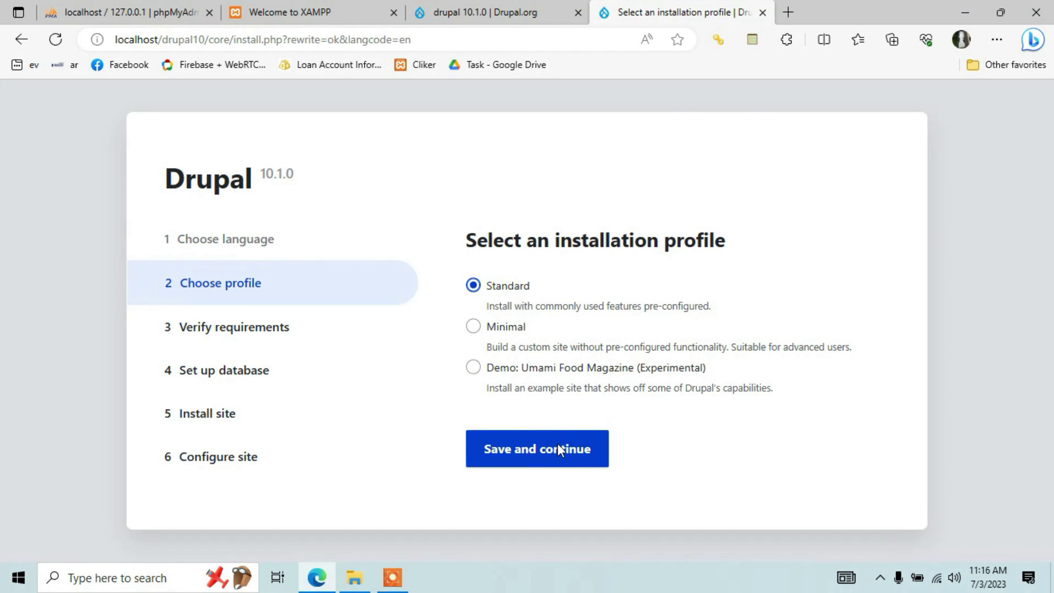
click(501, 287)
click(531, 449)
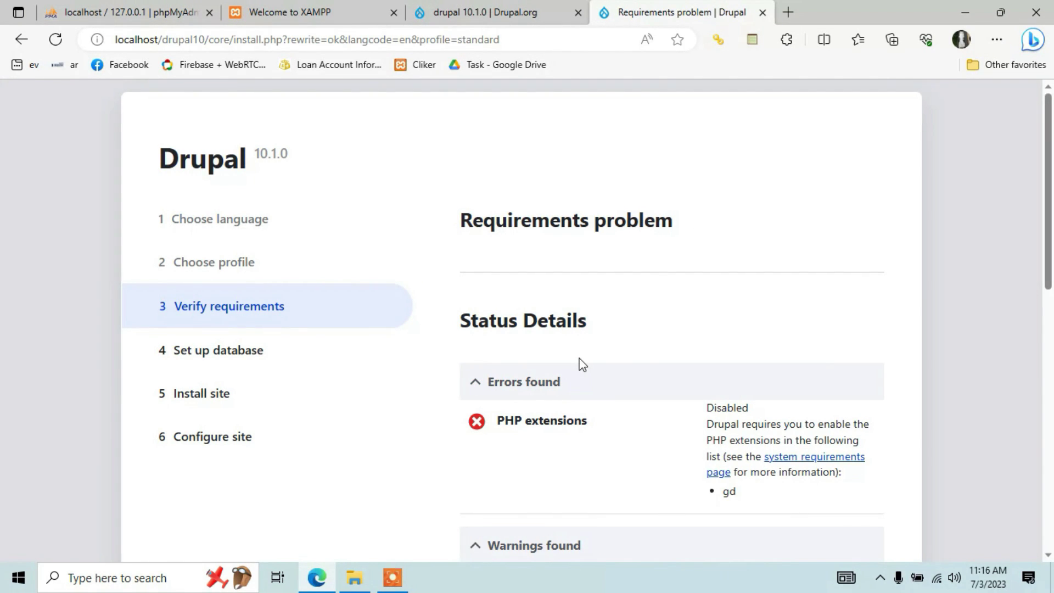
Examine the errors, warnings and passed checks in the installer's requirements status details.
scroll(580, 363, down, 4)
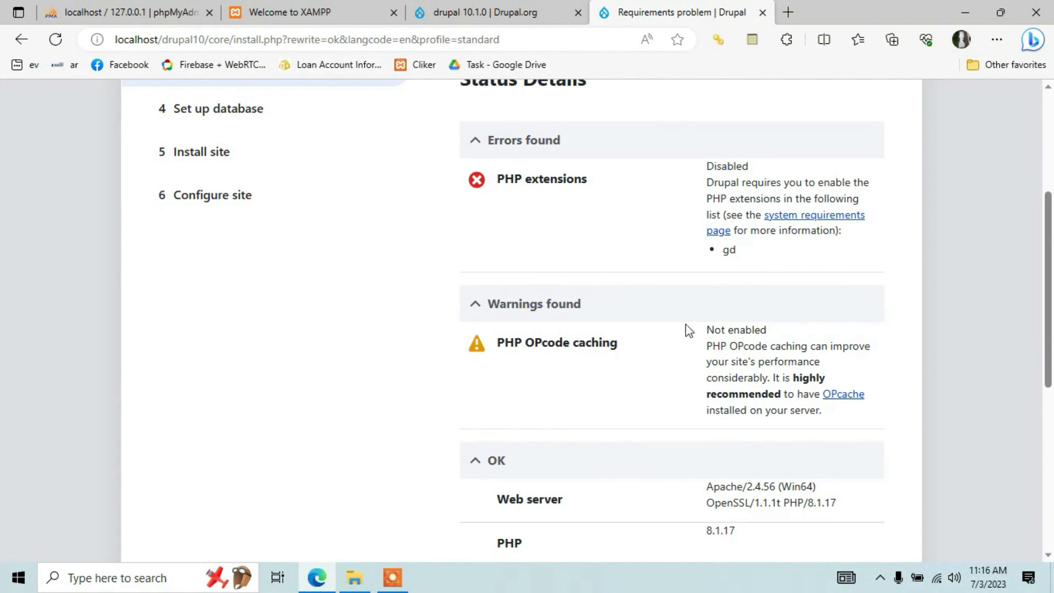
double_click(727, 252)
click(566, 252)
scroll(525, 268, down, 5)
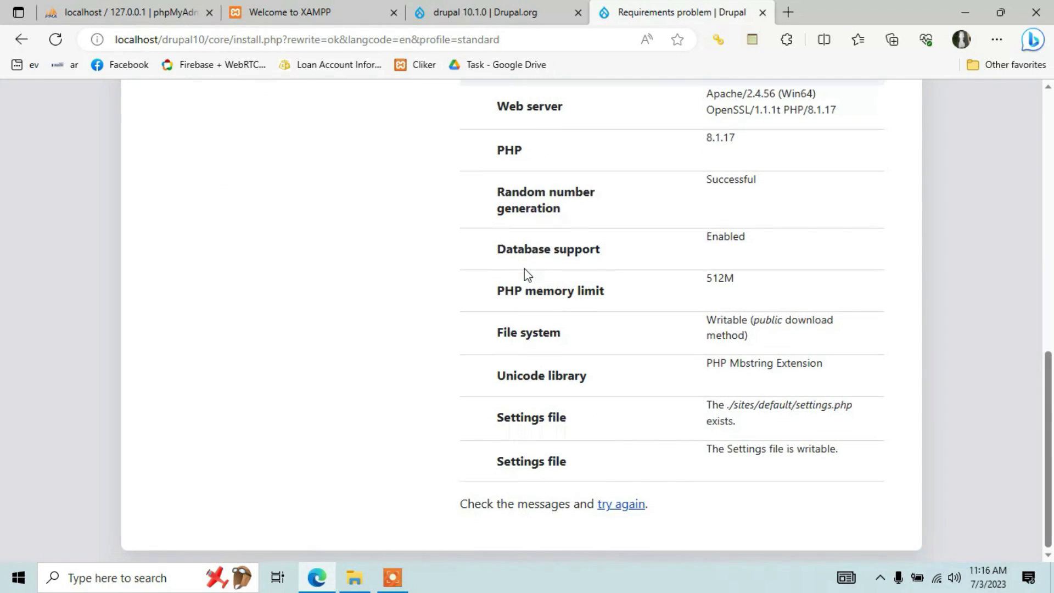
scroll(523, 274, up, 8)
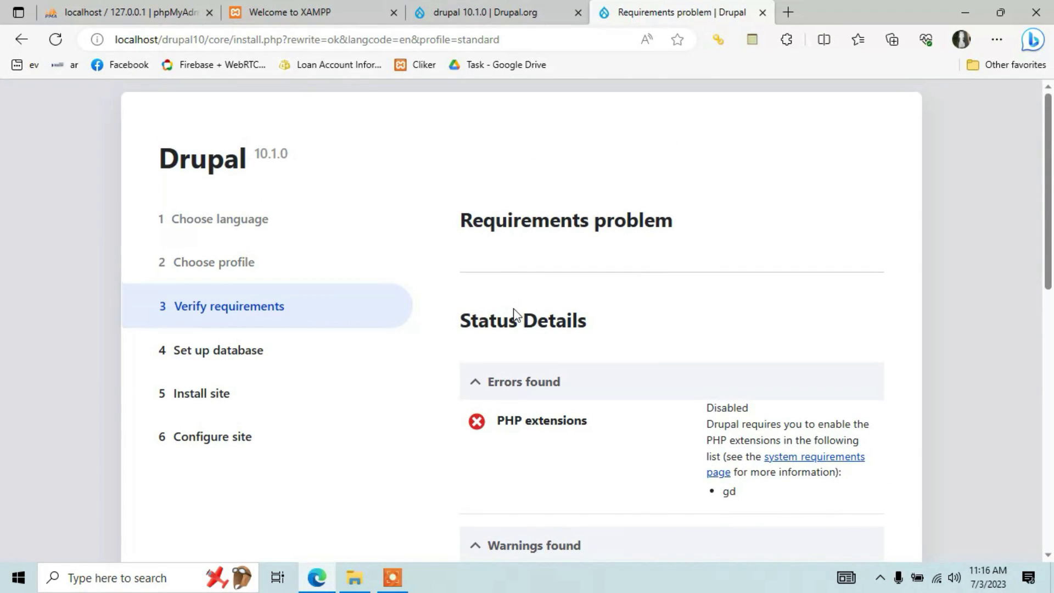
click(393, 577)
click(546, 552)
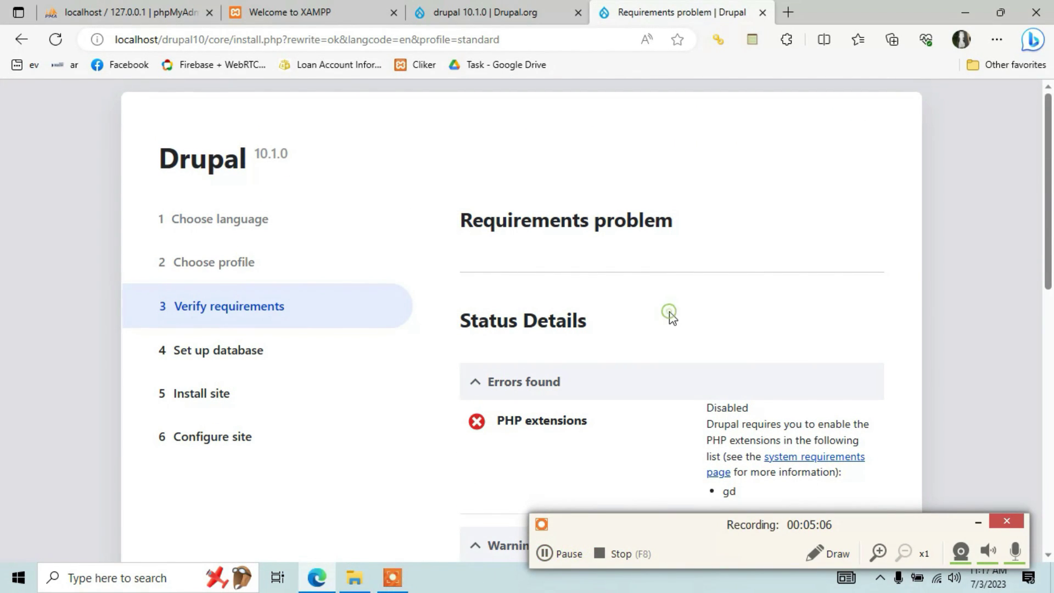
scroll(666, 312, down, 4)
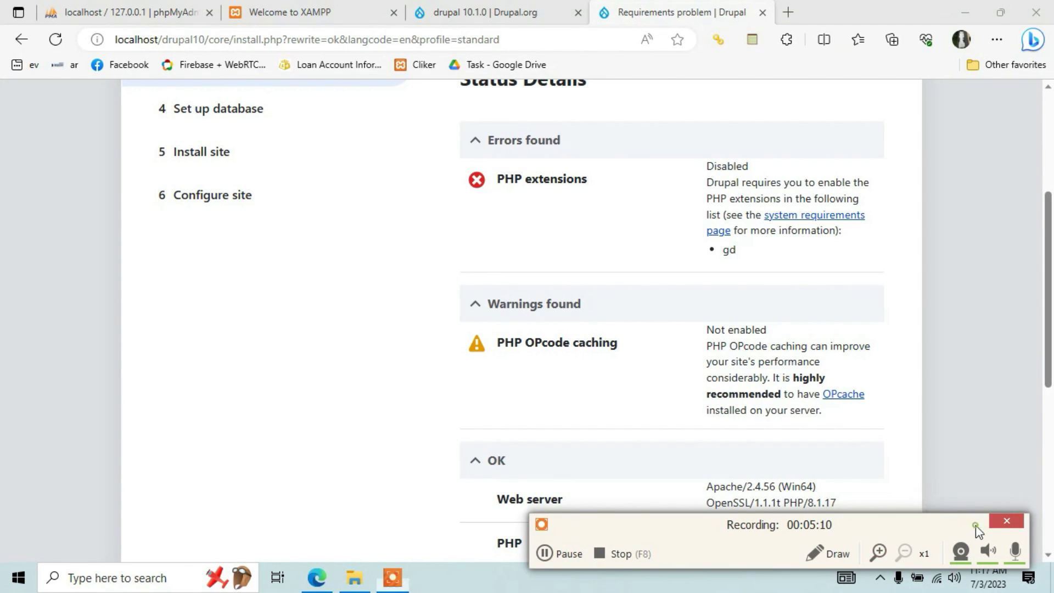
Switch to the XAMPP Control Panel and open Apache's PHP configuration file php.ini in a maximized Notepad window.
click(879, 577)
click(910, 546)
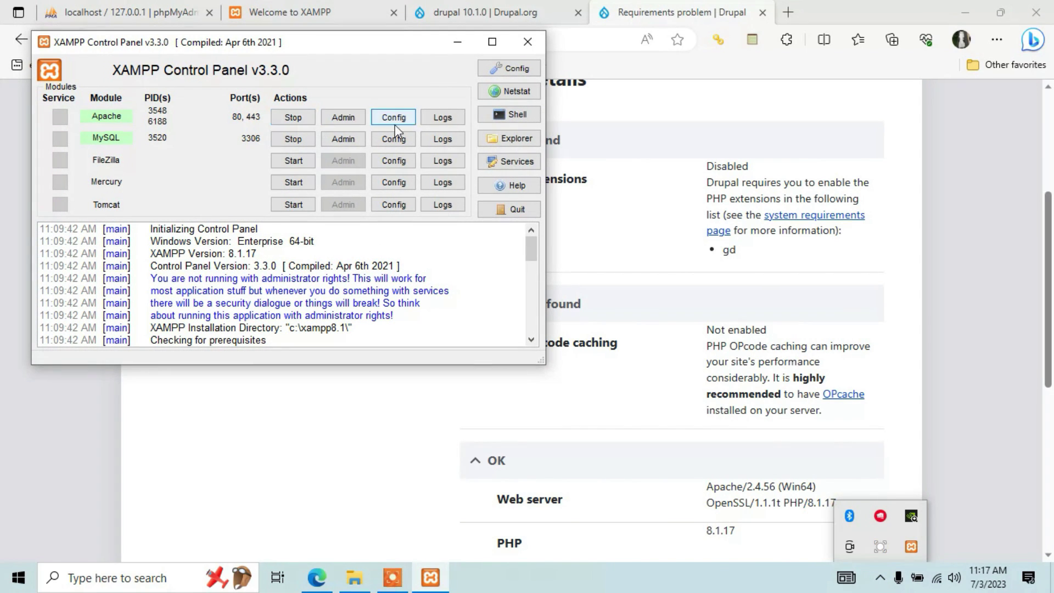
click(393, 117)
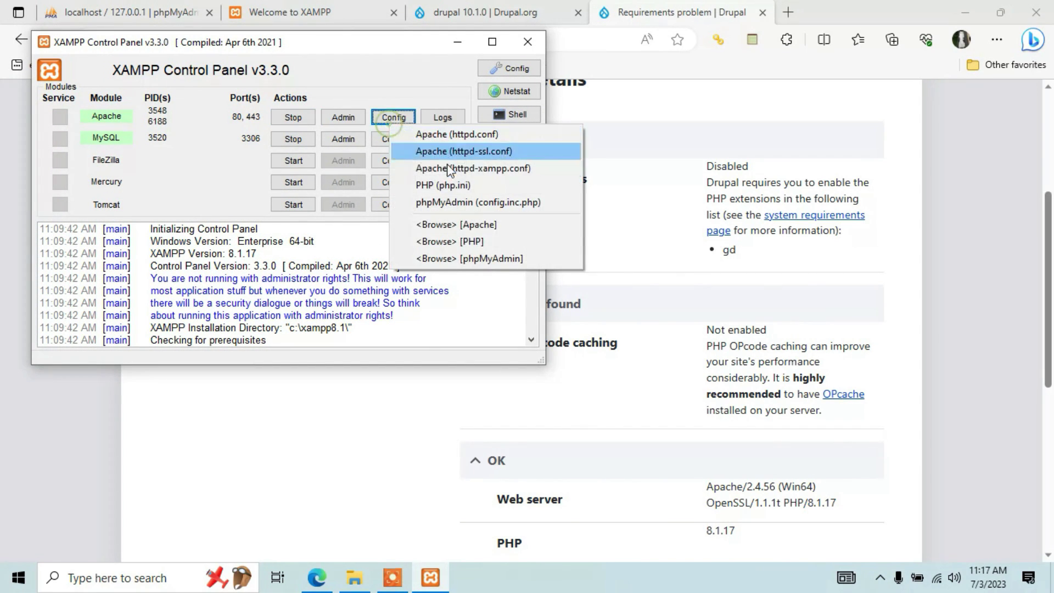
click(439, 179)
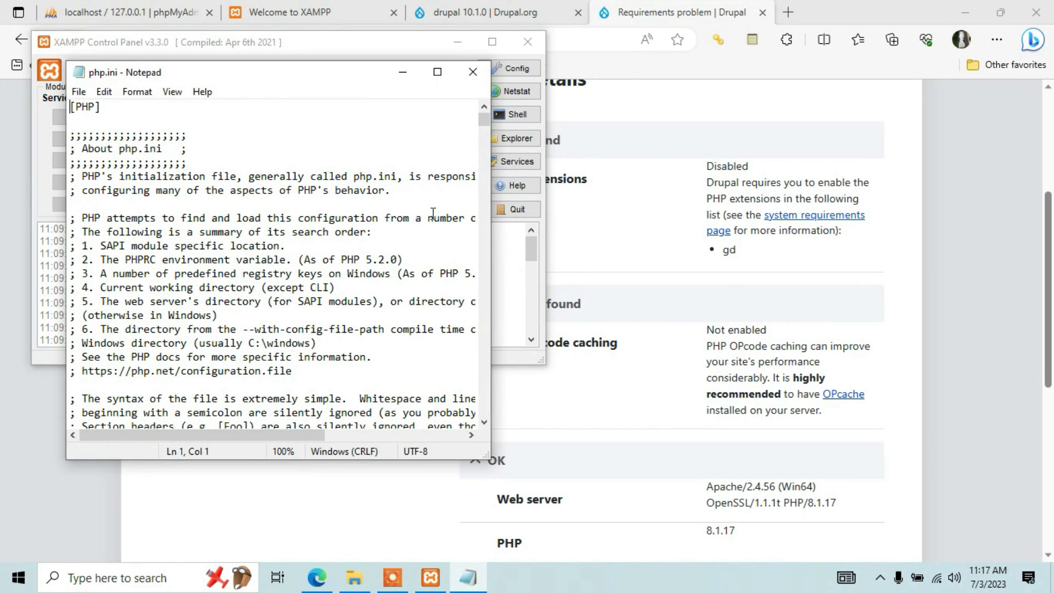
click(437, 72)
Search php.ini for the text "extension", with the search direction set to Up.
drag(1047, 52, 982, 522)
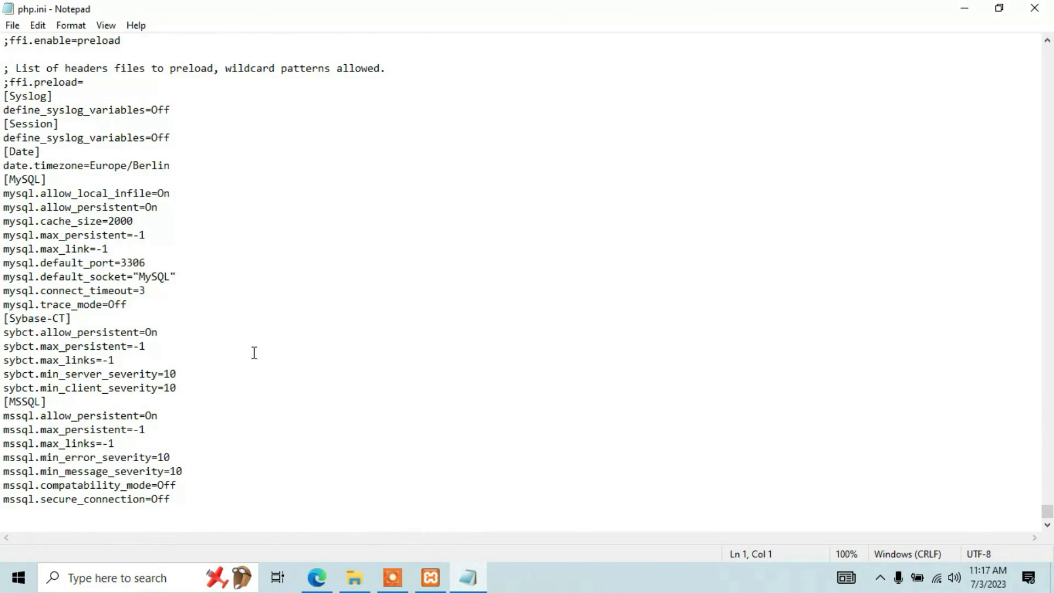
scroll(254, 352, up, 20)
click(254, 352)
key(ctrl+f)
text(extension)
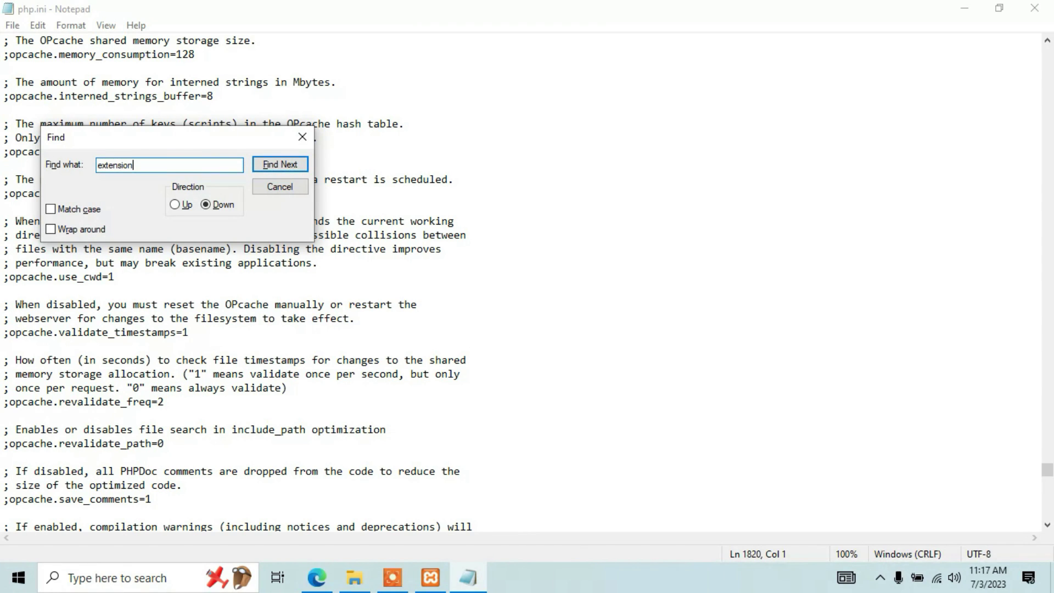
key(Return)
key(Return)
click(174, 205)
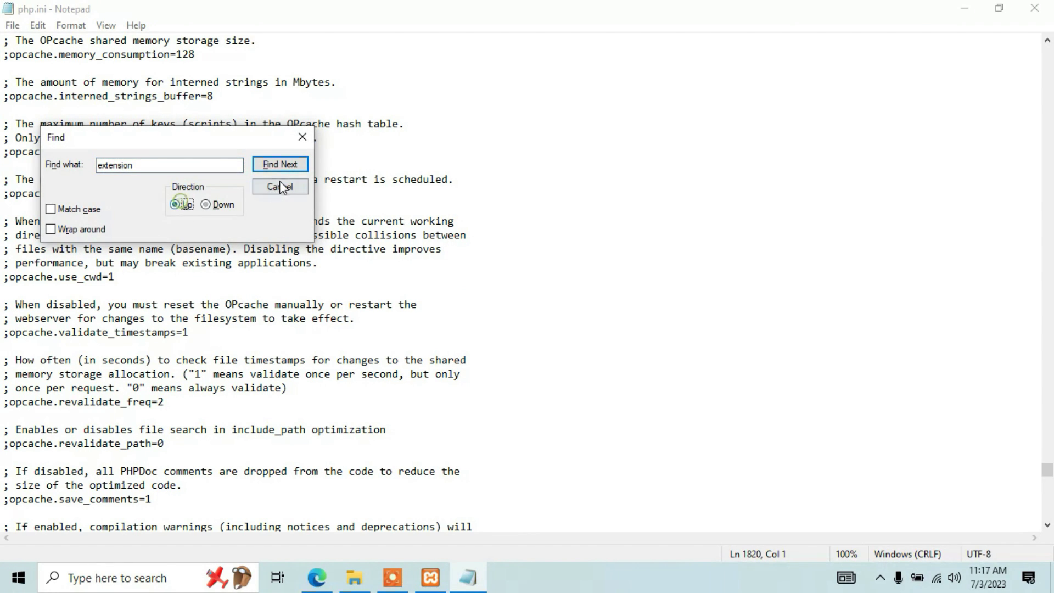
click(280, 164)
Step back through the earlier "extension" matches to the list of PHP extension lines containing extension=gd.
drag(268, 144, 675, 148)
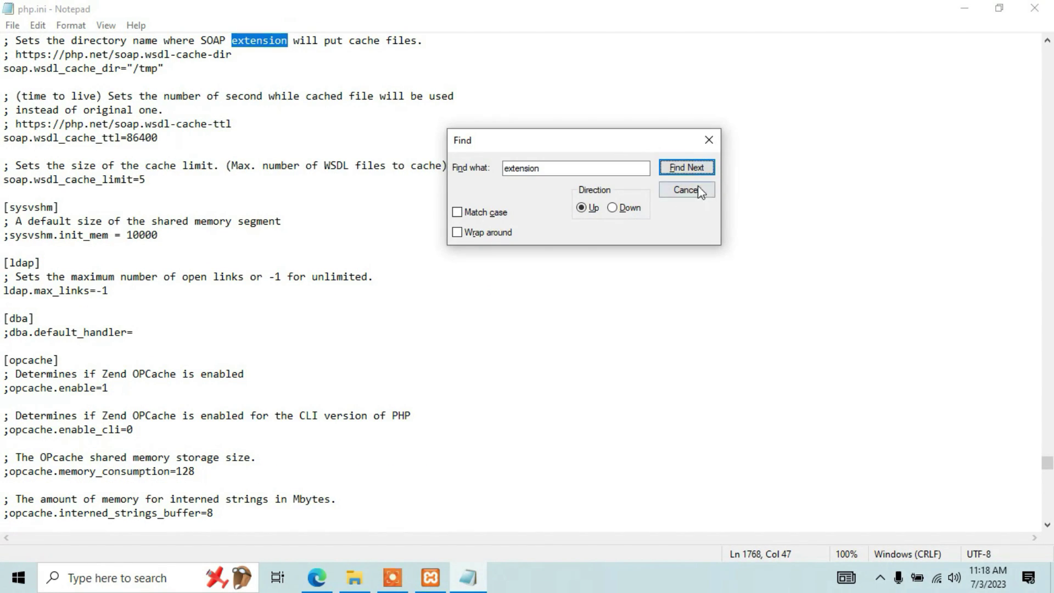
click(687, 169)
click(689, 172)
click(689, 170)
click(689, 170)
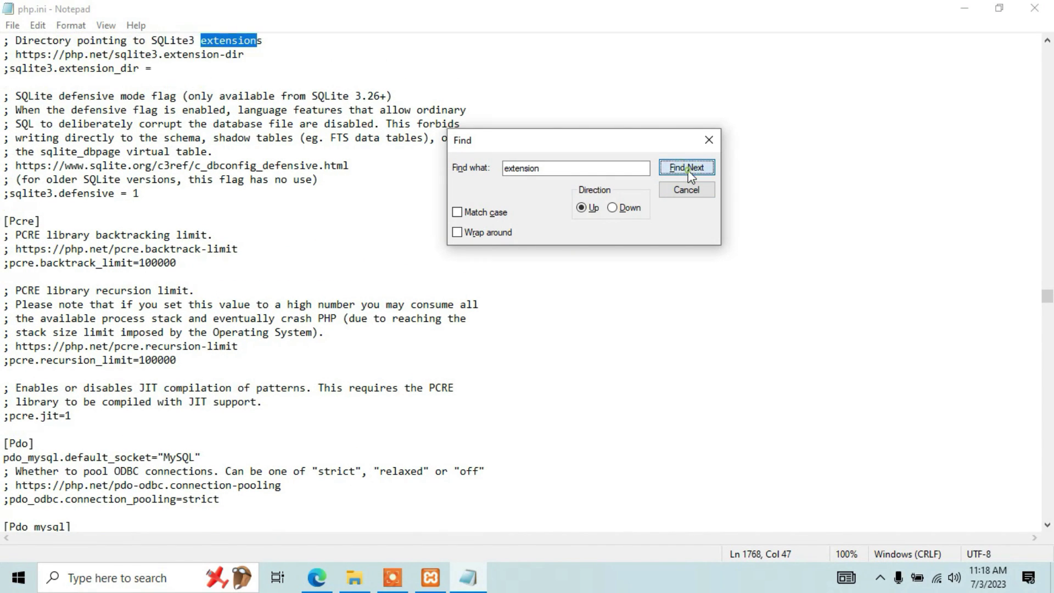
click(689, 170)
scroll(78, 165, up, 10)
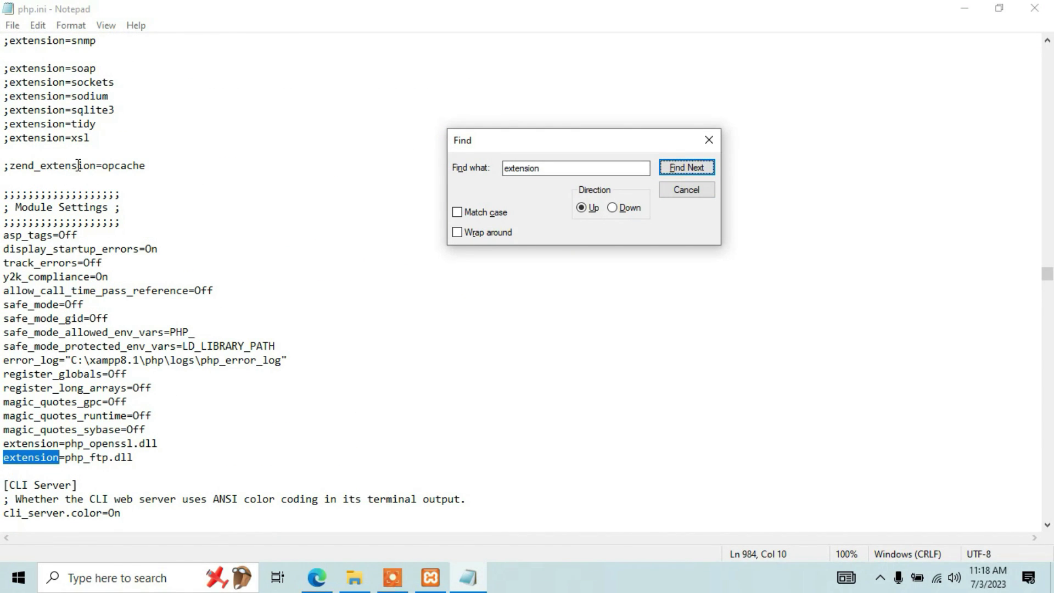
scroll(136, 216, up, 10)
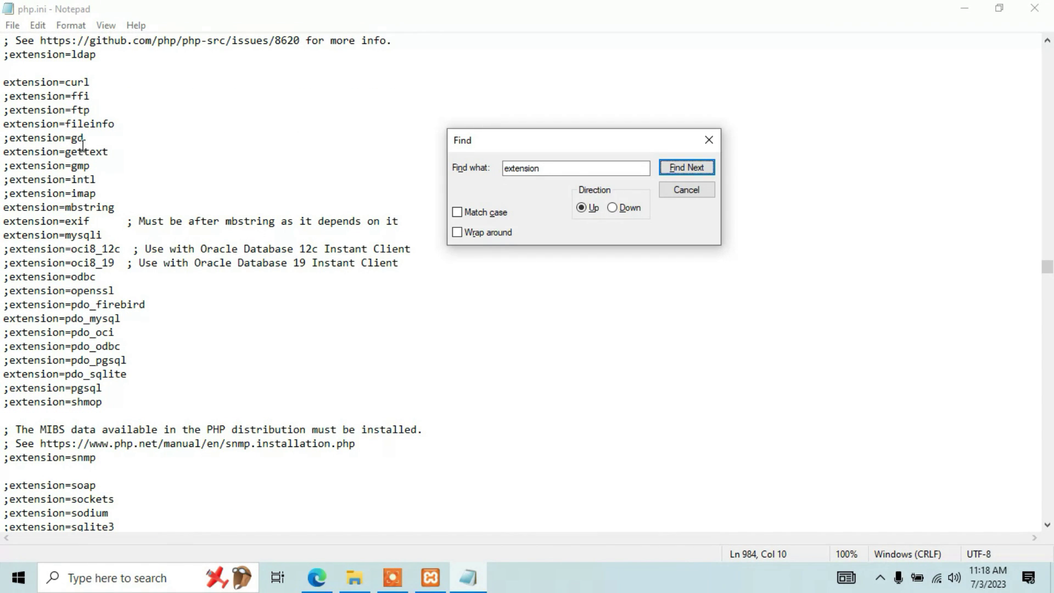
click(118, 404)
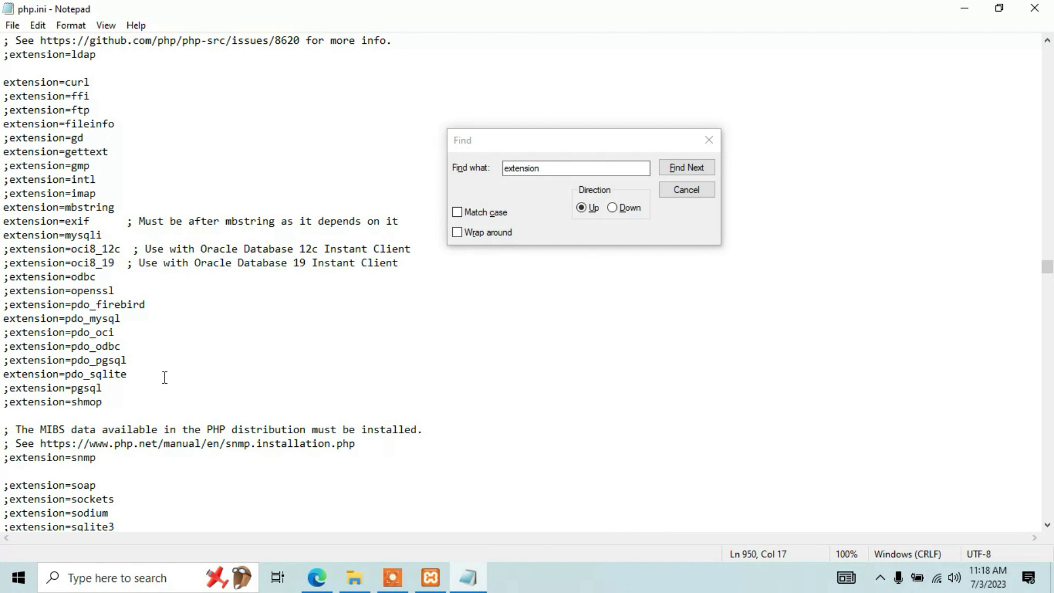
Search upward for "fileinfo" to locate the gd line directly below it in the extension list.
scroll(165, 377, up, 20)
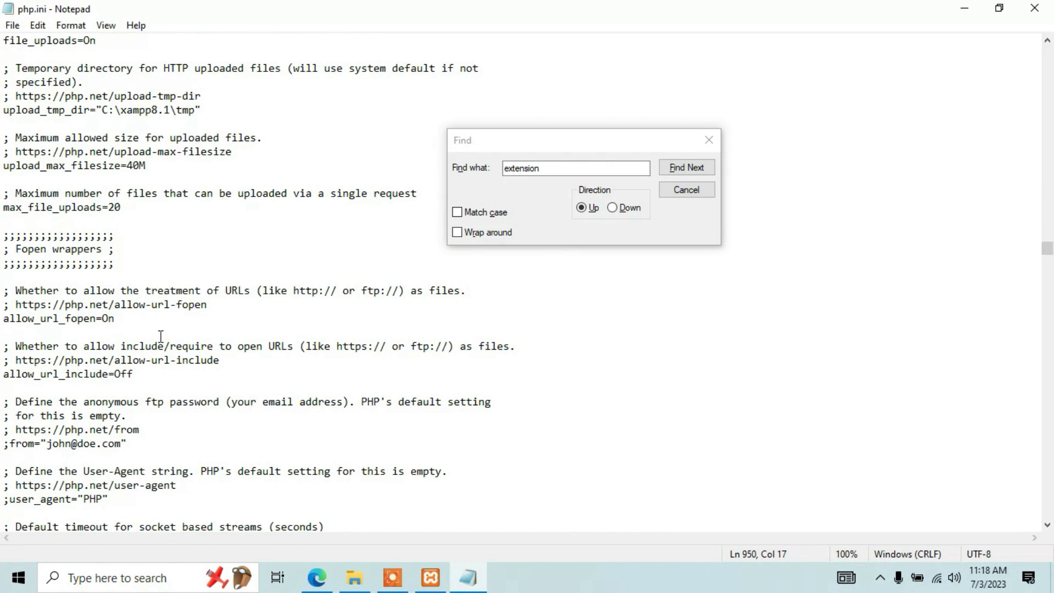
click(600, 198)
text(fileinfo)
key(Return)
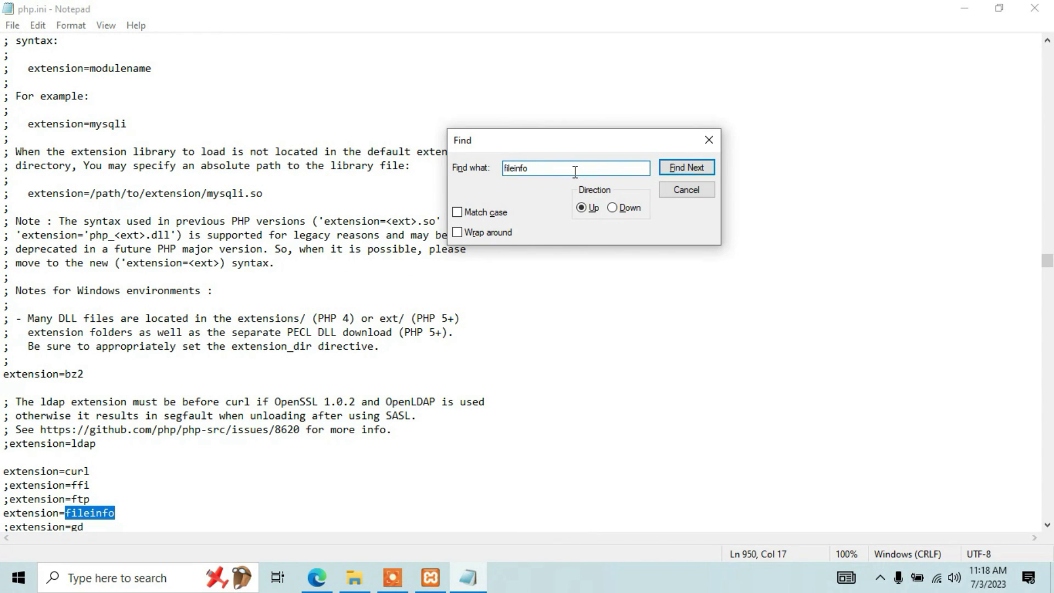
scroll(225, 426, down, 3)
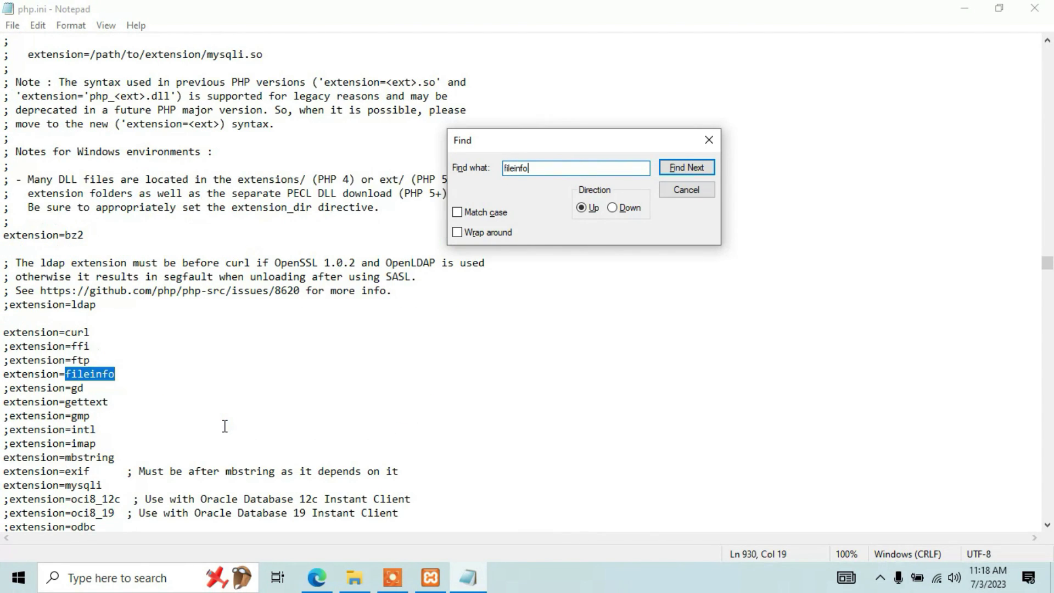
Enable the gd extension by removing the semicolon before extension=gd, close the search, and save php.ini.
click(11, 395)
key(BackSpace)
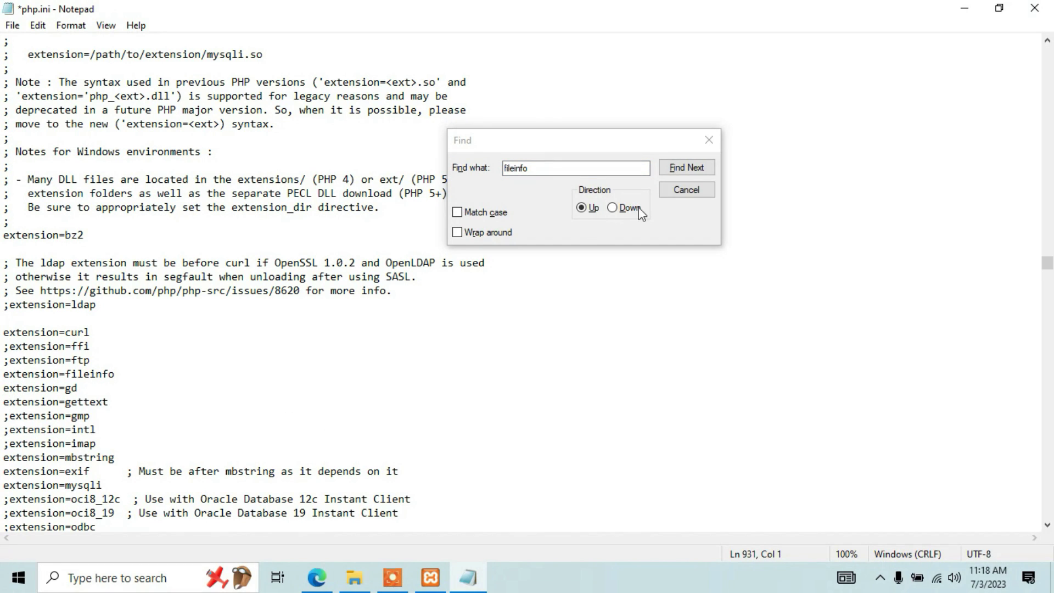
click(699, 186)
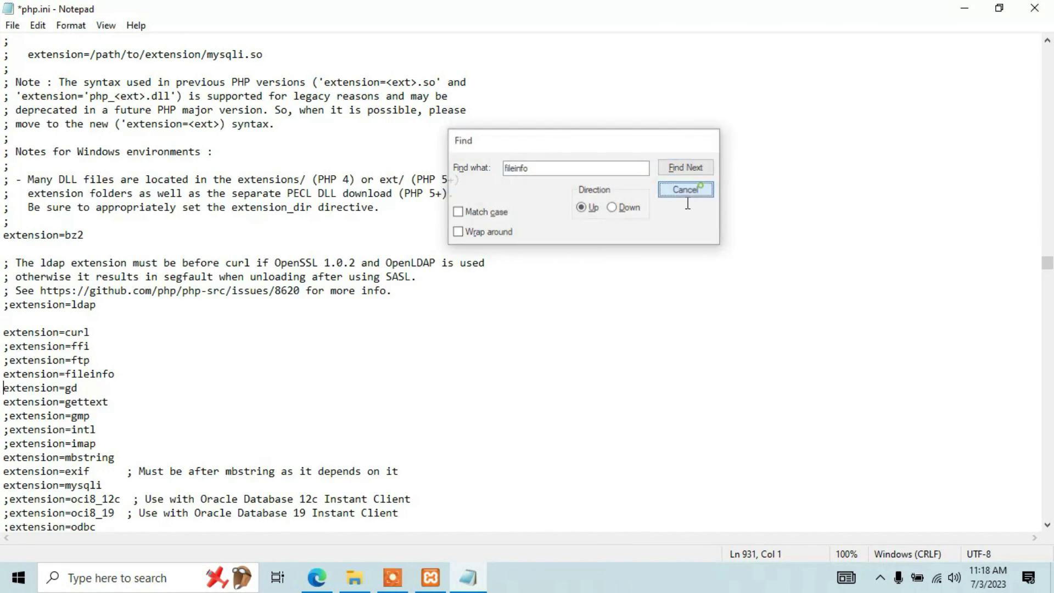
double_click(73, 394)
click(591, 318)
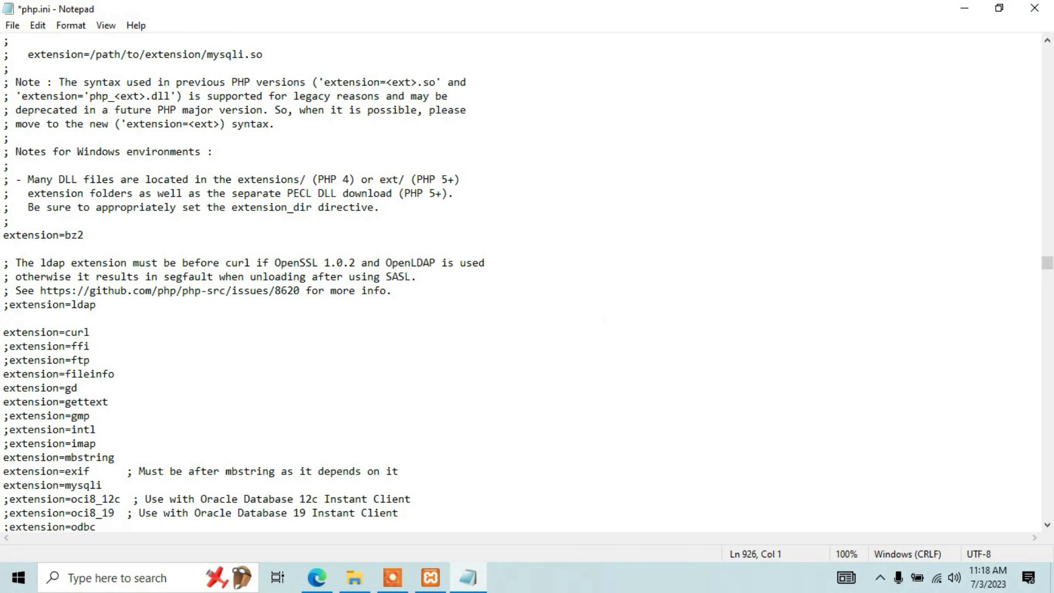
click(12, 25)
click(55, 95)
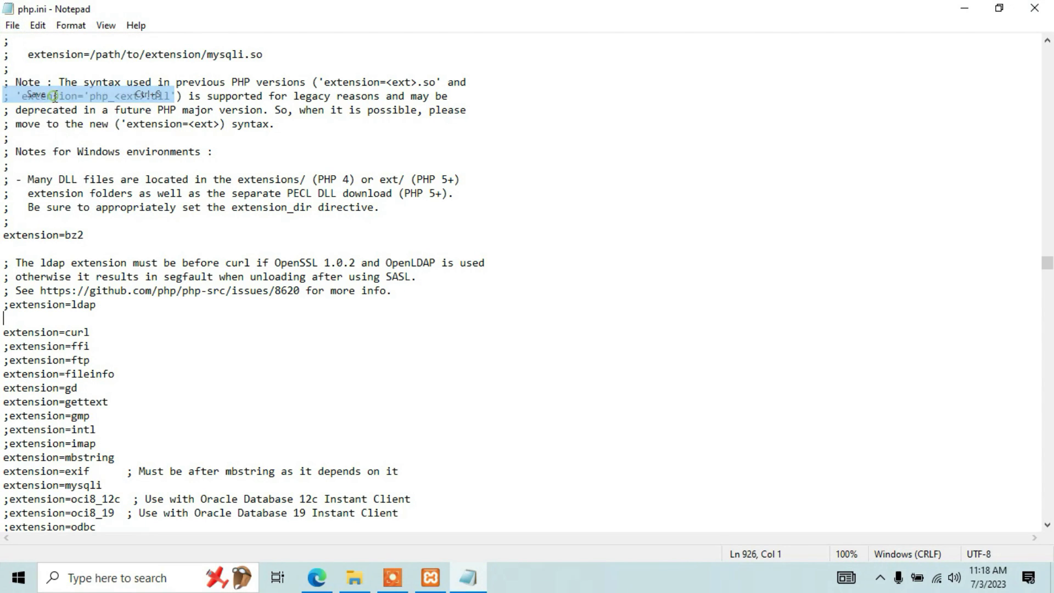